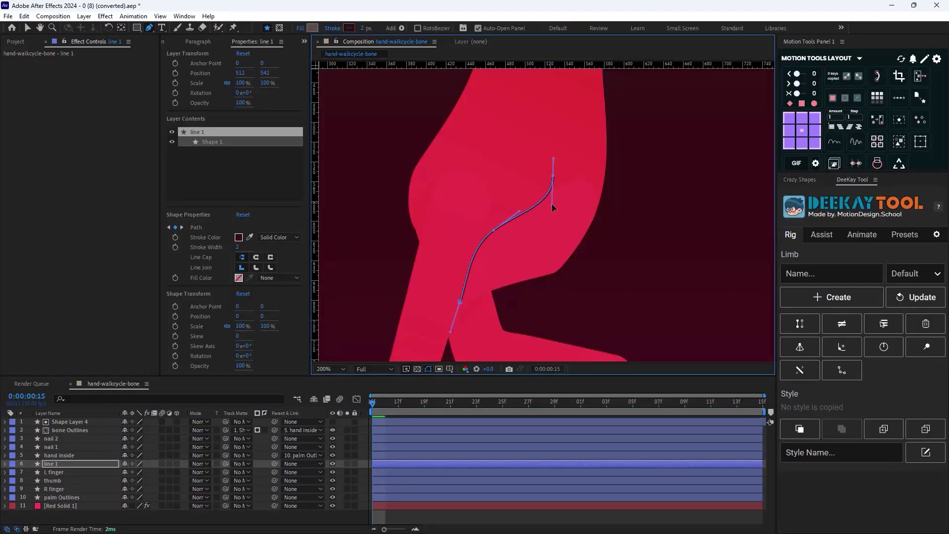
- Bring up the General preferences page with the Path Point and Handle Size field
click(24, 16)
mouse_move(50, 294)
click(212, 294)
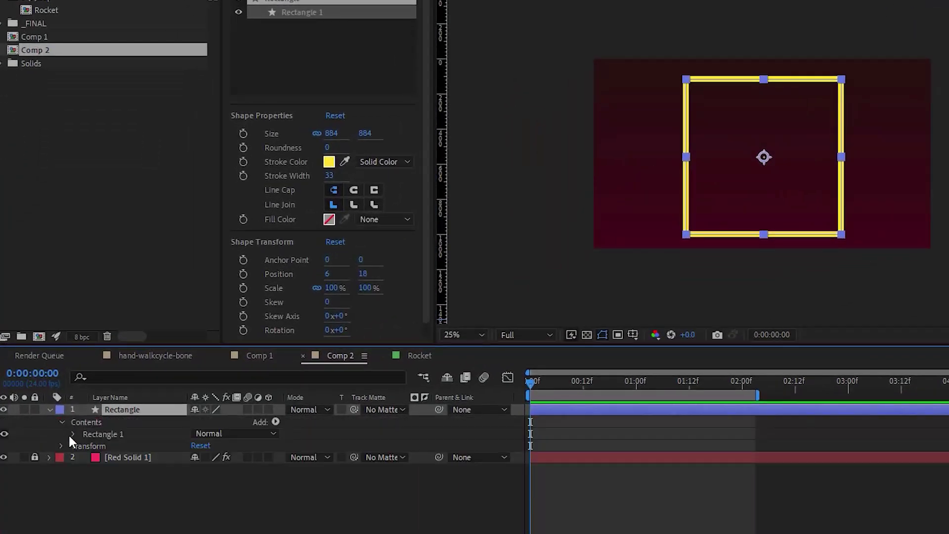
- Convert Rectangle 1's Rectangle Path 1 into a Bezier path
click(72, 434)
click(104, 447)
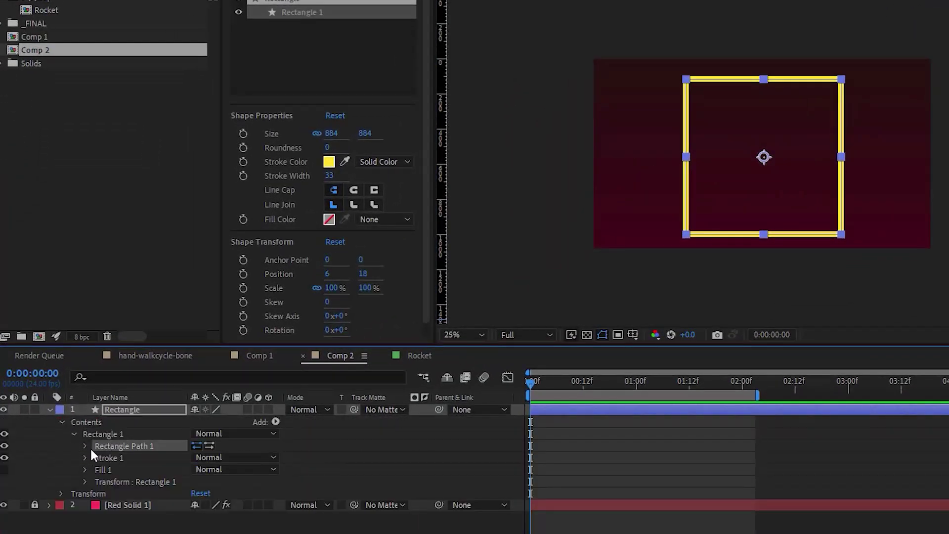
click(85, 446)
right_click(121, 447)
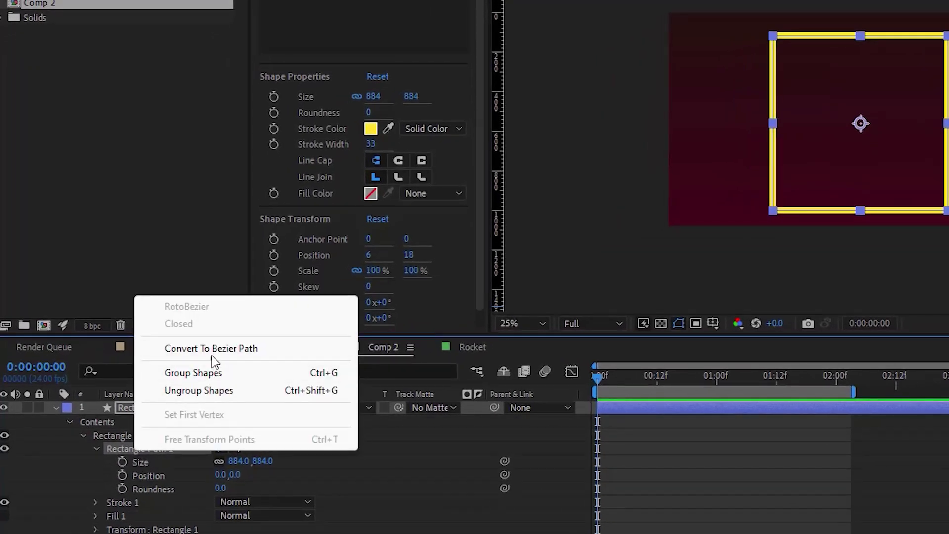
click(212, 349)
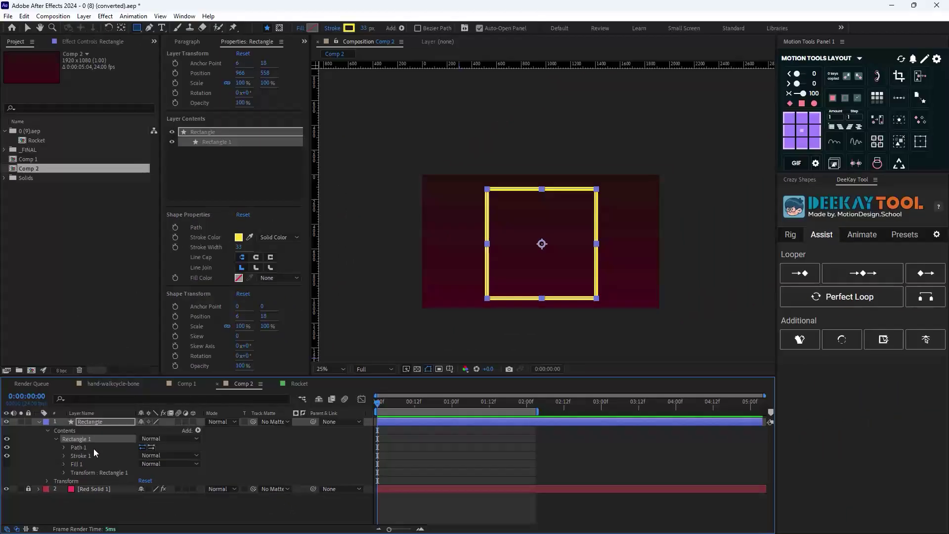
- Select all the corner vertices of the new Path 1
click(79, 448)
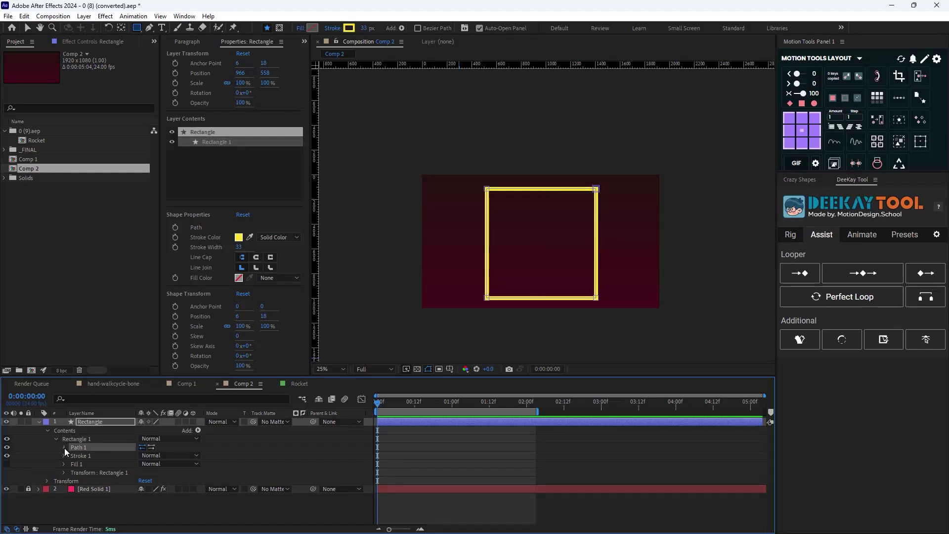
click(64, 447)
click(94, 458)
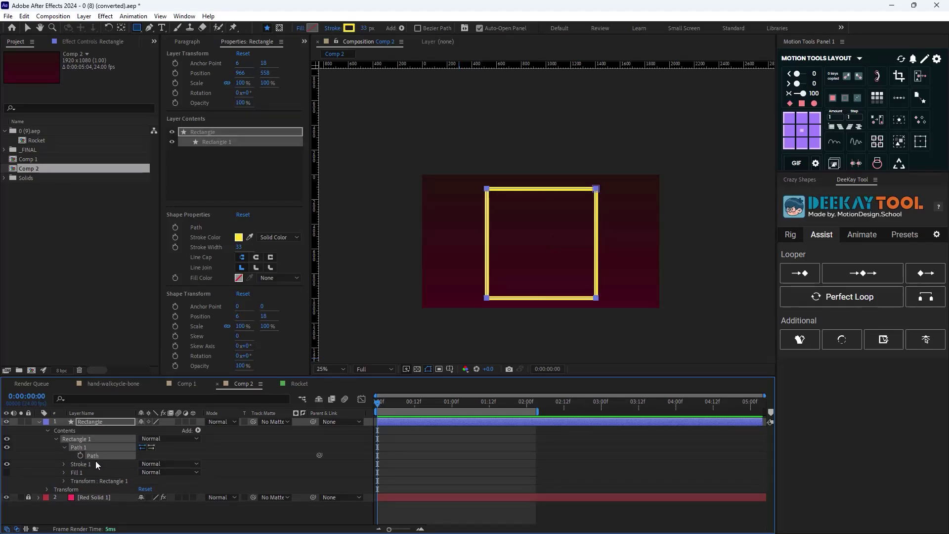
- Ctrl+double-click the rectangle path for a Free Transform Points box
key(u)
click(113, 466)
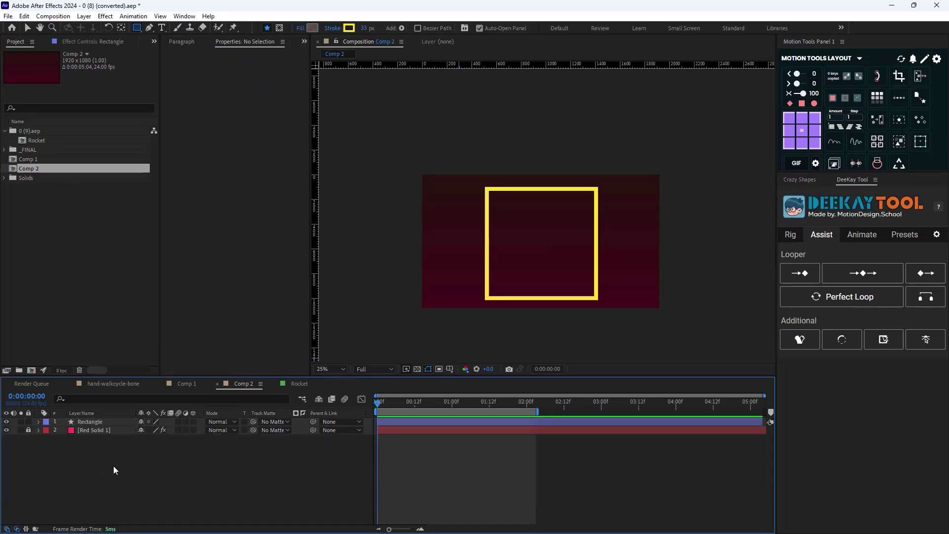
click(90, 422)
key(v)
key(ctrl)
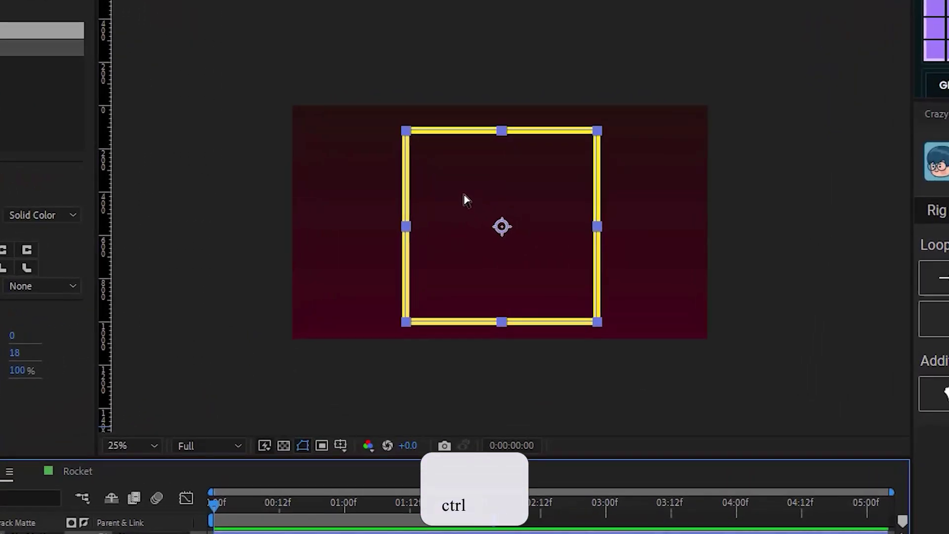
ctrl+double_click(463, 195)
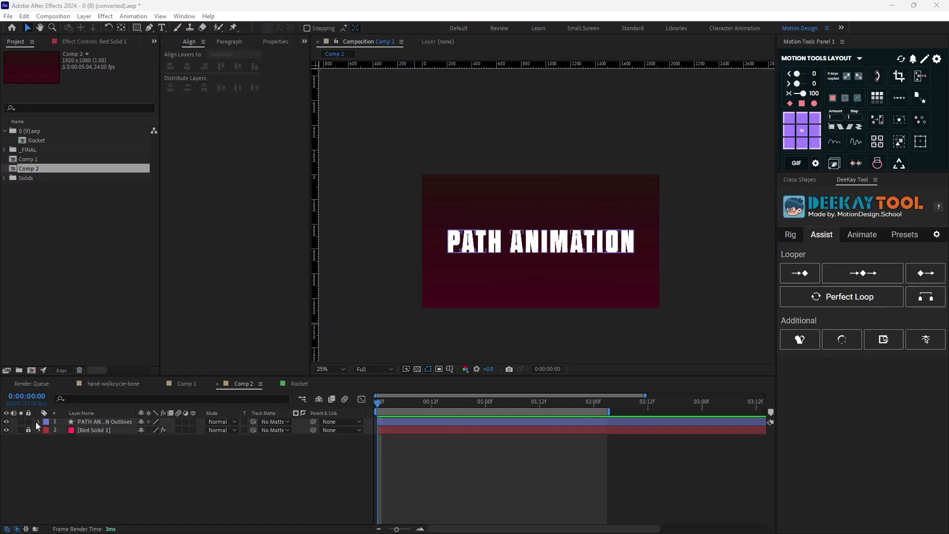
click(38, 423)
click(46, 431)
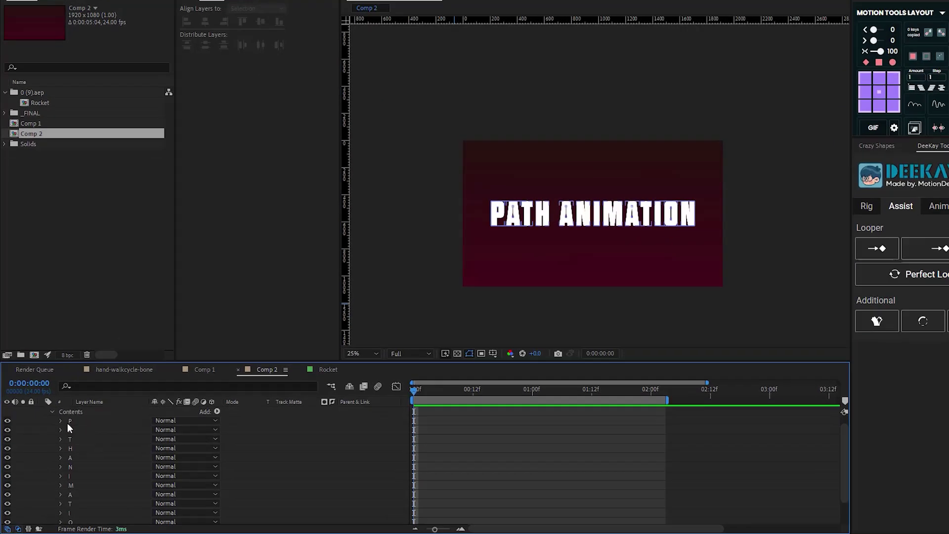
click(62, 430)
click(55, 430)
click(132, 341)
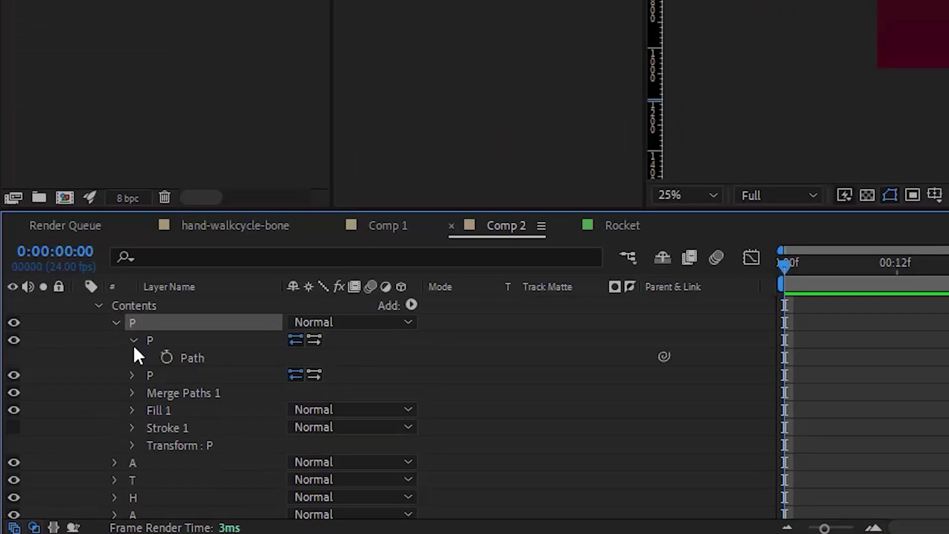
click(132, 376)
click(114, 480)
scroll(139, 489, down, 2)
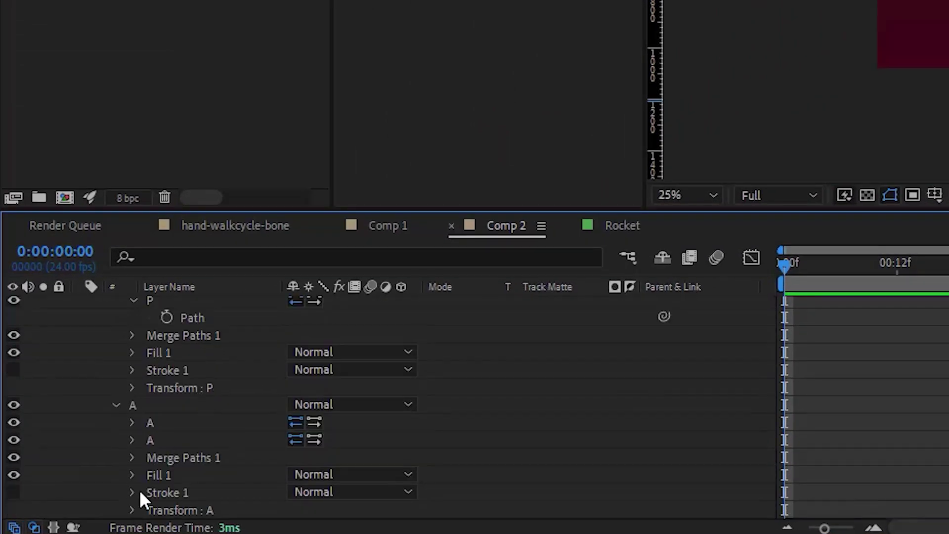
click(132, 423)
scroll(148, 425, up, 2)
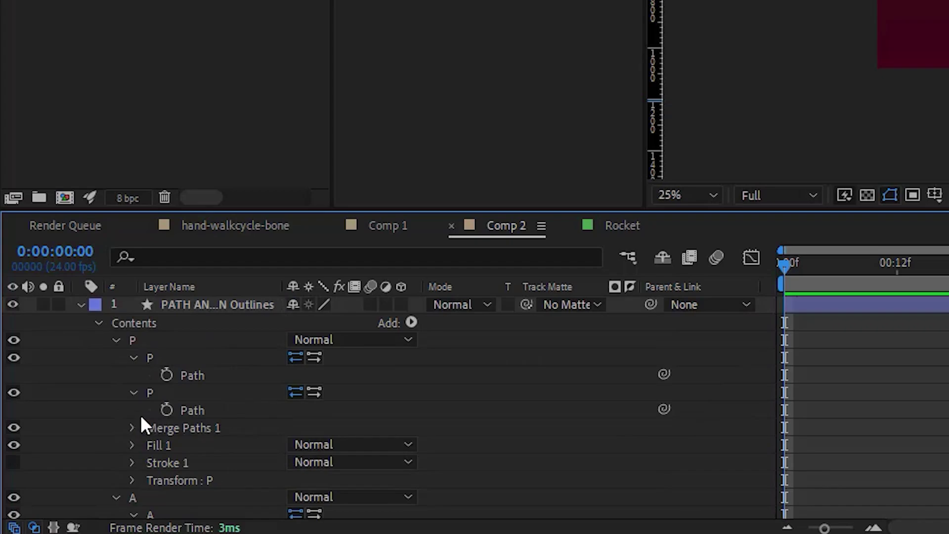
click(99, 323)
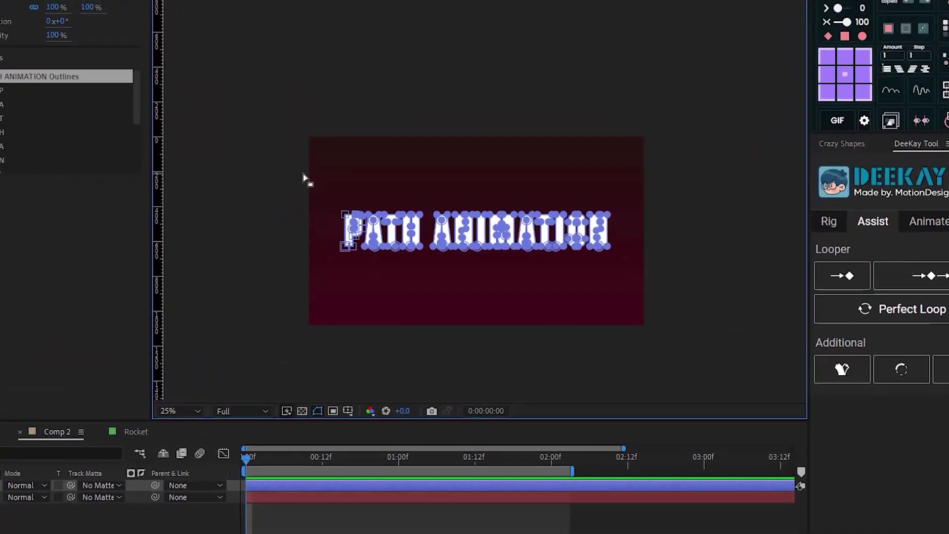
- Marquee-select every vertex of the text and cut the letter paths
drag(318, 177, 638, 283)
key(v)
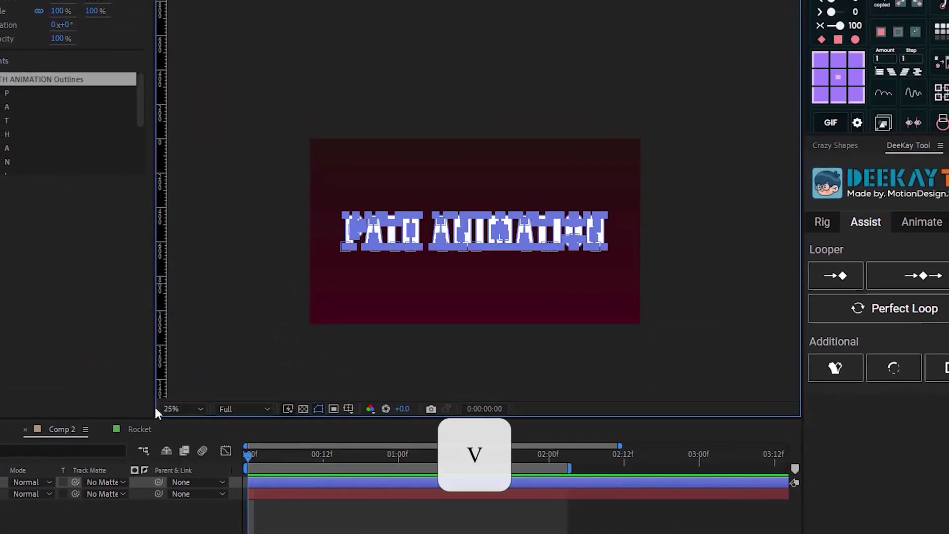
click(24, 15)
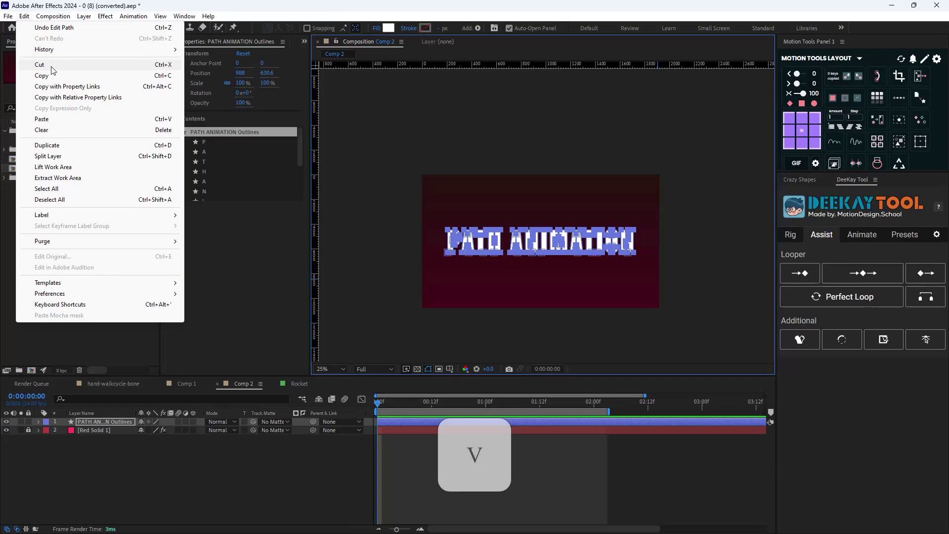
click(52, 69)
- Paste all the letter paths into group P inside the outlines layer's Contents
click(85, 447)
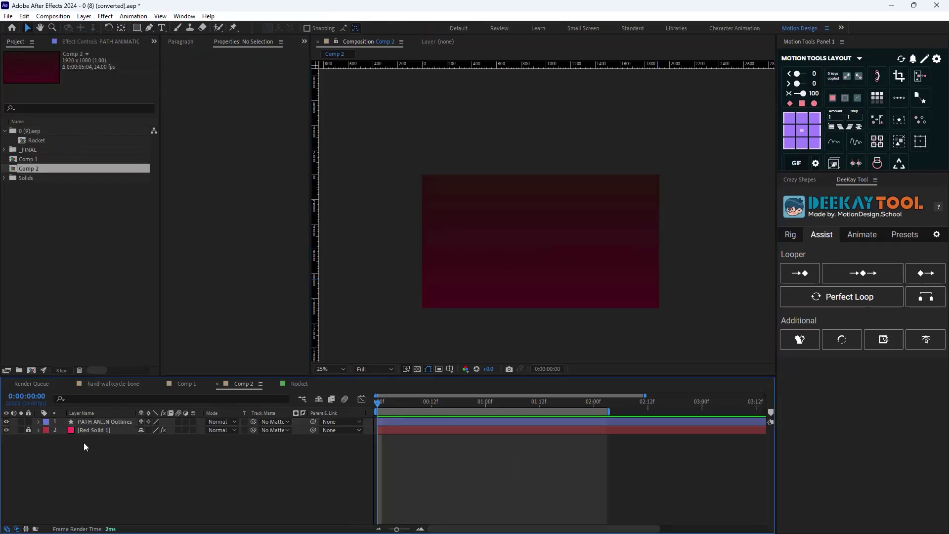
click(41, 423)
click(38, 421)
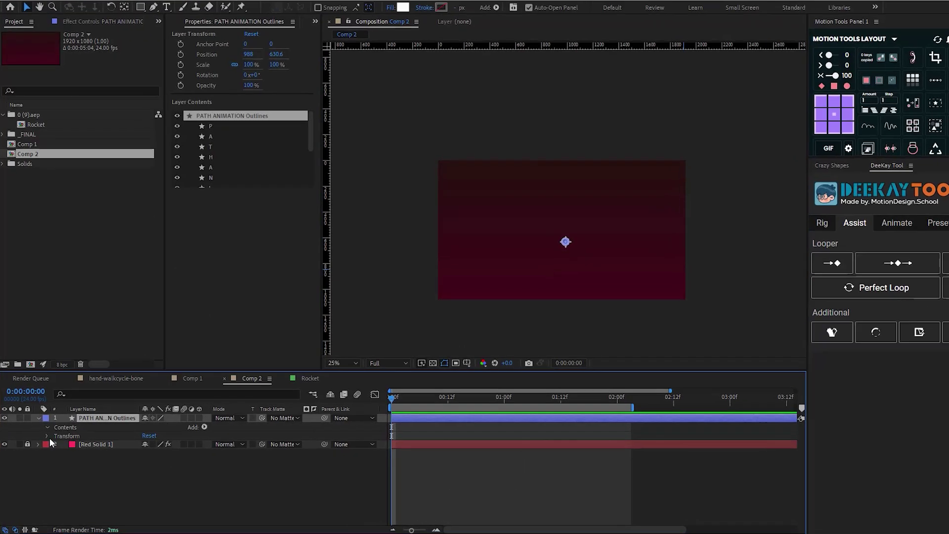
click(48, 427)
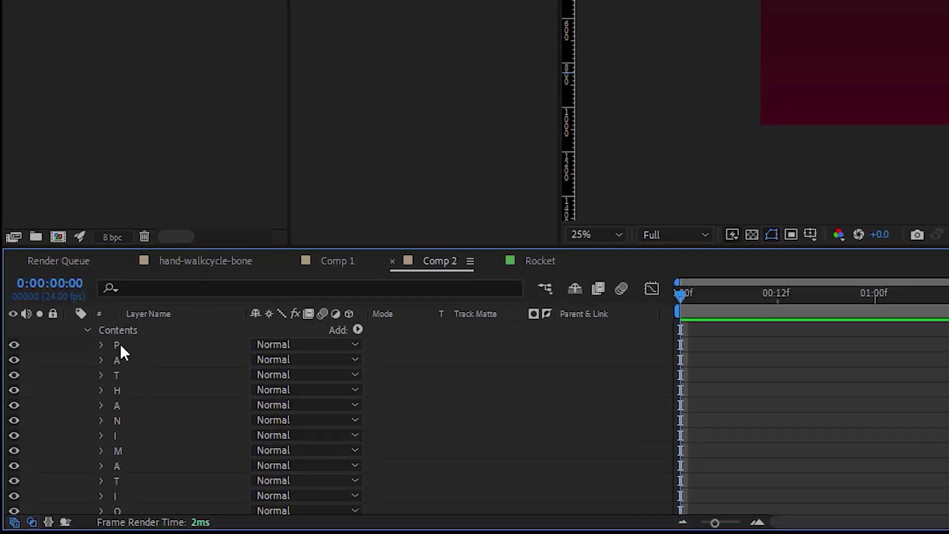
click(64, 428)
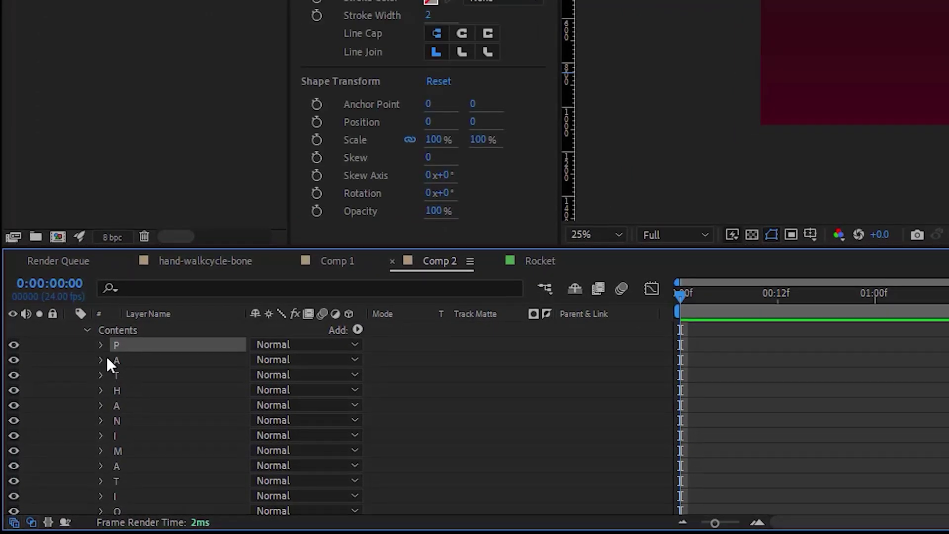
key(ctrl+v)
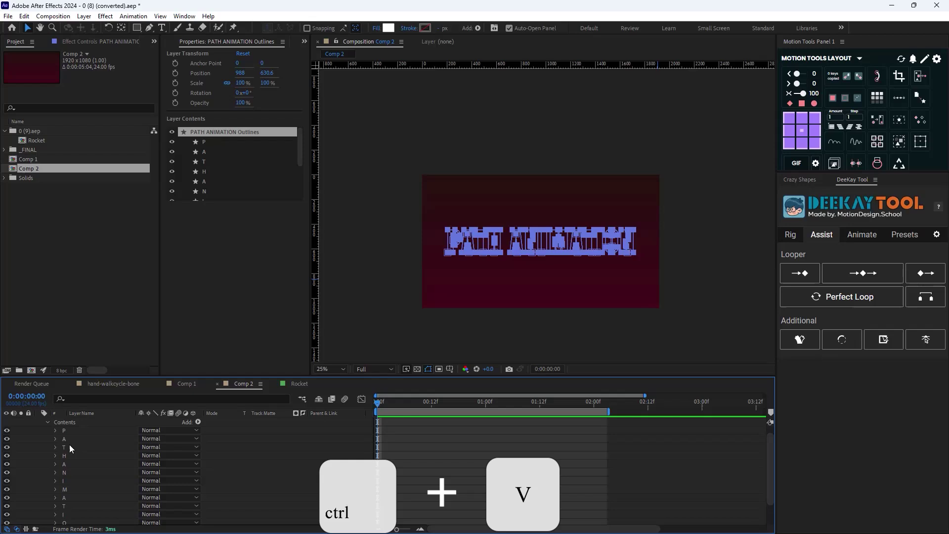
- Delete the leftover letter groups A through N
scroll(79, 470, down, 2)
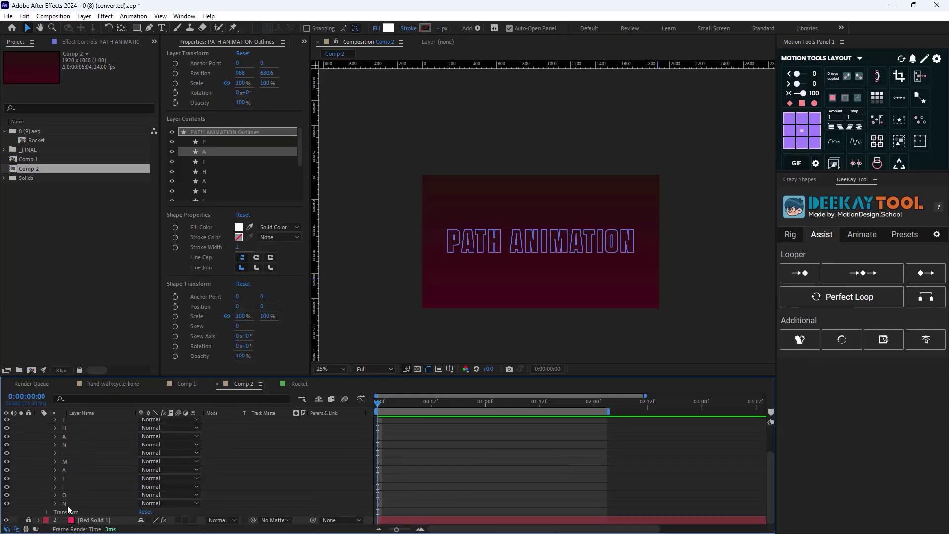
shift+click(101, 504)
key(Delete)
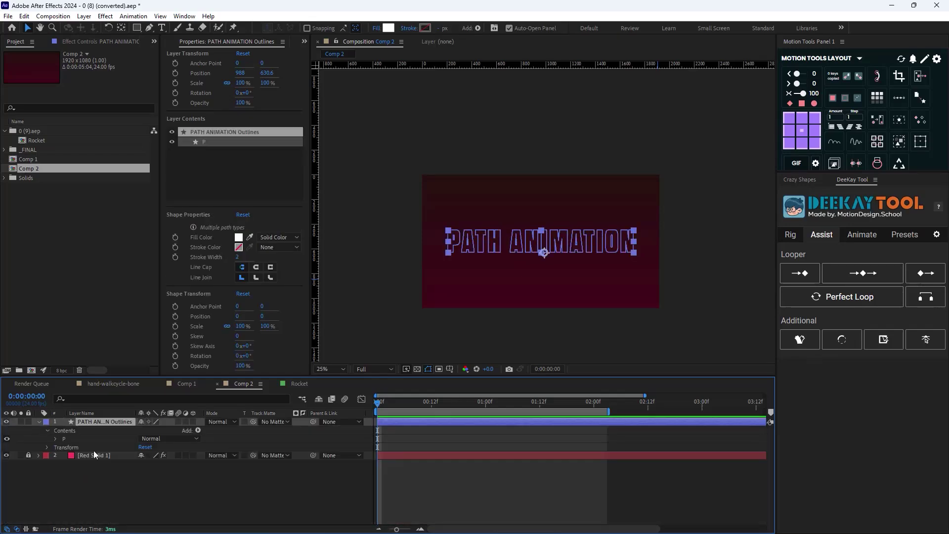
- Move Merge Paths 1 out of group P to sit directly under Contents
click(56, 439)
scroll(63, 454, down, 1)
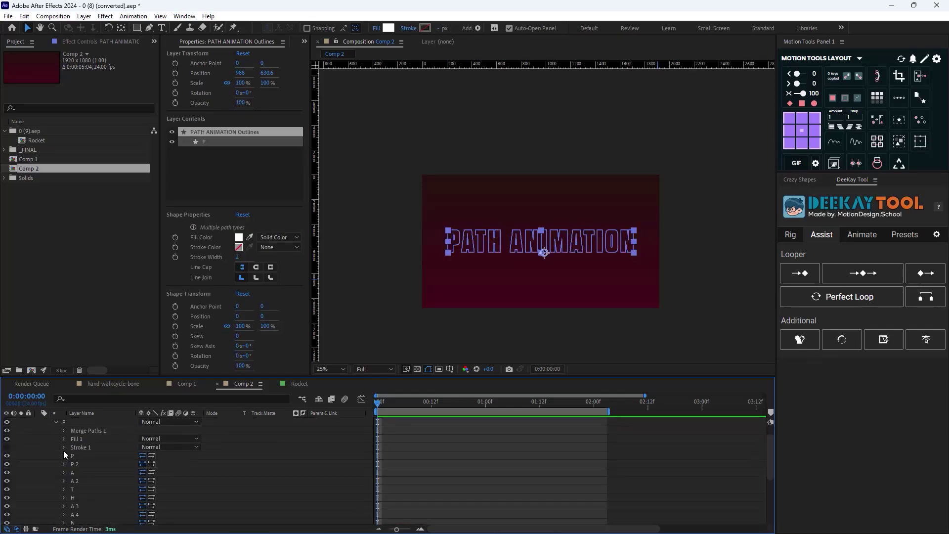
scroll(67, 464, up, 1)
mouse_move(89, 448)
mouse_down()
mouse_move(89, 436)
mouse_move(84, 454)
mouse_move(64, 436)
mouse_up()
click(56, 464)
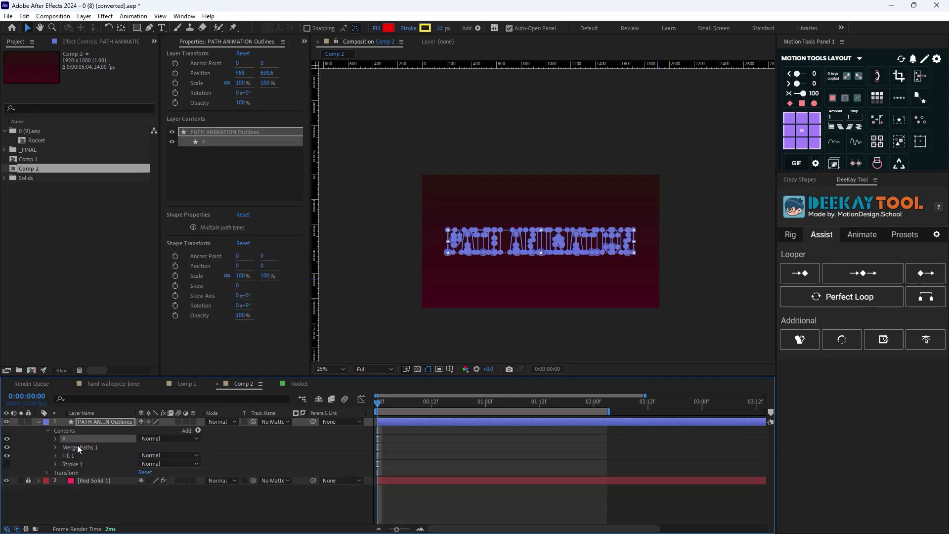
click(722, 295)
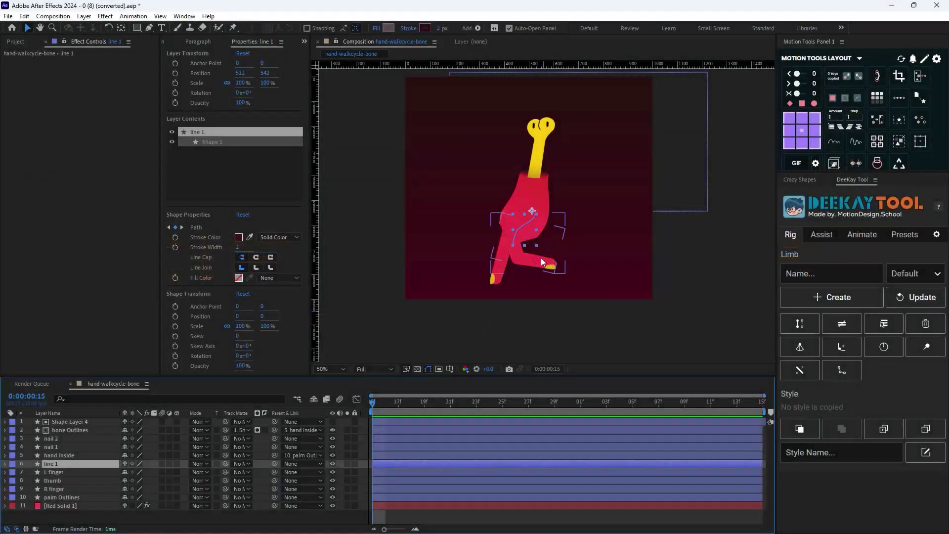
- Drag the line 1 path's top handle right so the curve bends further
scroll(541, 258, up, 2)
key(g)
click(505, 214)
scroll(514, 244, up, 1)
scroll(580, 186, down, 1)
drag(555, 158, 579, 164)
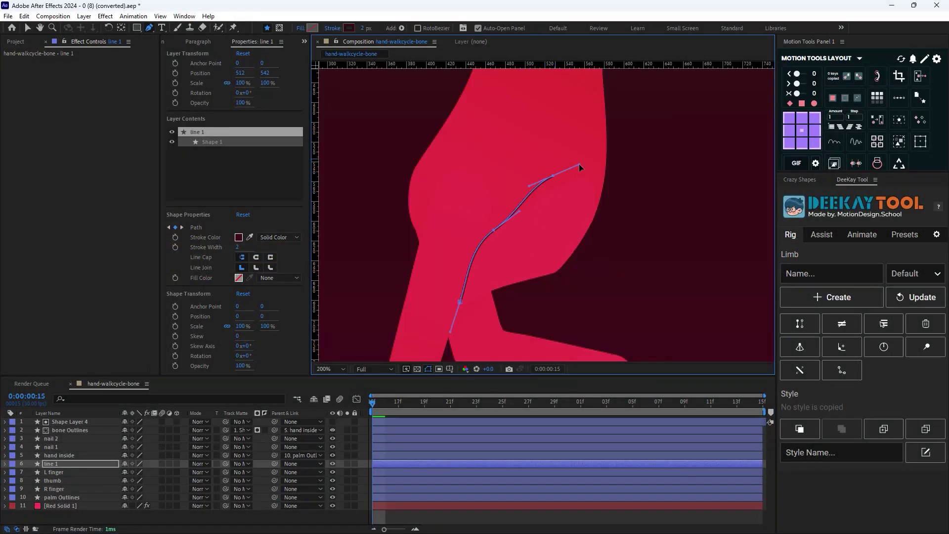
- Open the General preferences to change the path point and handle size
click(24, 16)
mouse_move(102, 297)
click(319, 289)
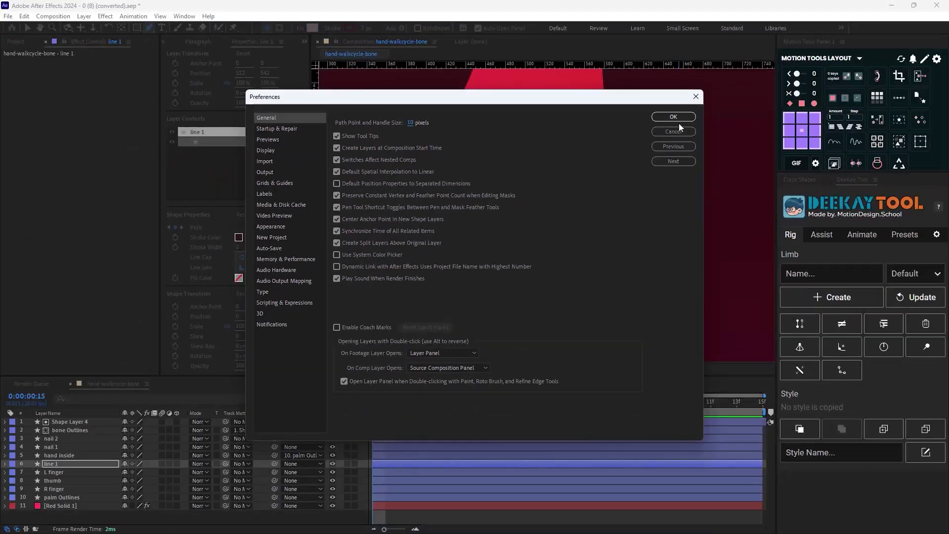
- Apply the 10-pixel handle size, then reshape the lower part of the line 1 curve
click(652, 123)
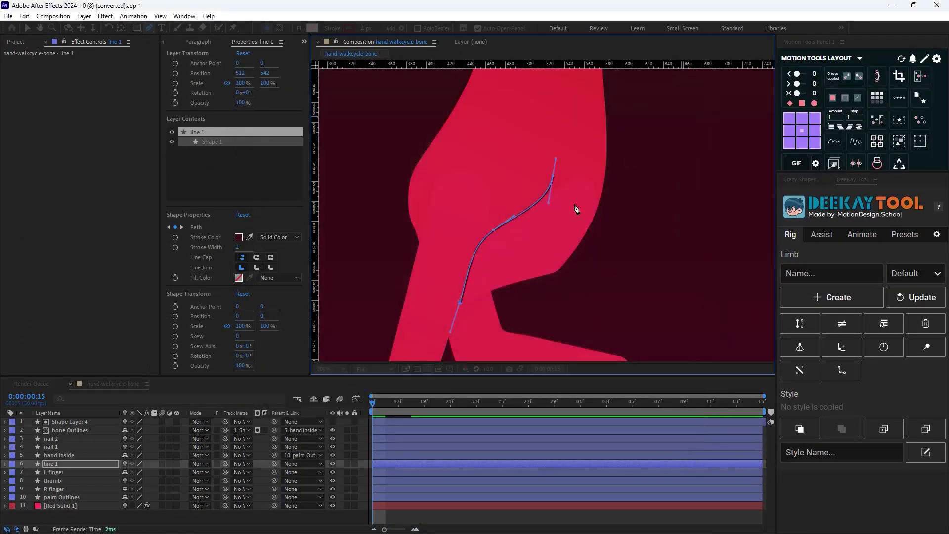
scroll(556, 218, up, 2)
mouse_move(539, 198)
mouse_down()
mouse_move(601, 191)
mouse_move(512, 192)
mouse_move(547, 193)
mouse_up()
scroll(546, 215, down, 2)
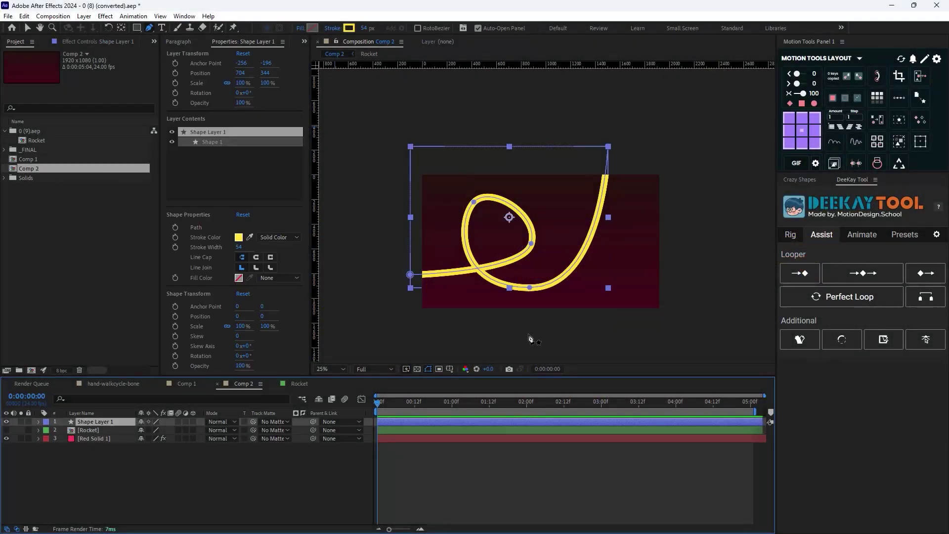
- Alt-drag the loop vertex's Bezier handles to break them and reshape the yellow loop
scroll(562, 271, up, 2)
click(517, 273)
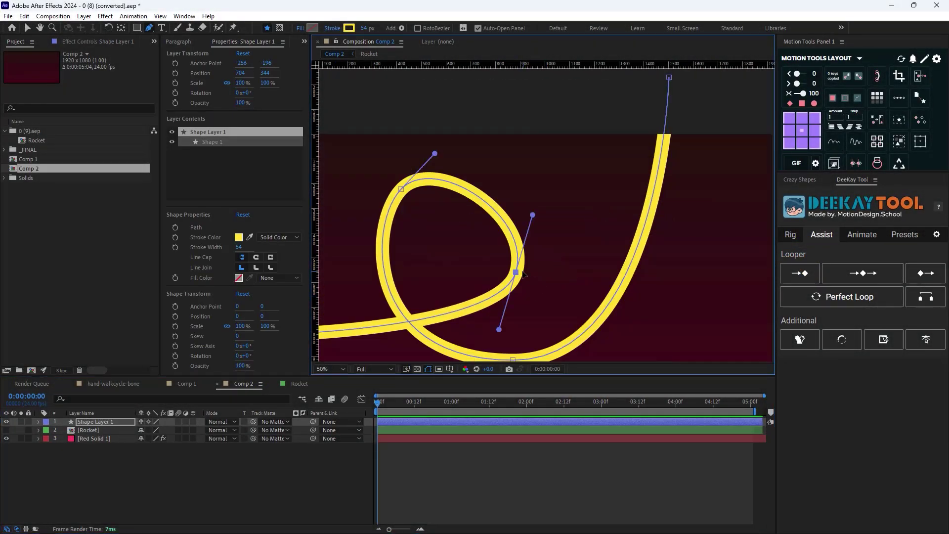
drag(525, 212, 581, 254)
key(alt)
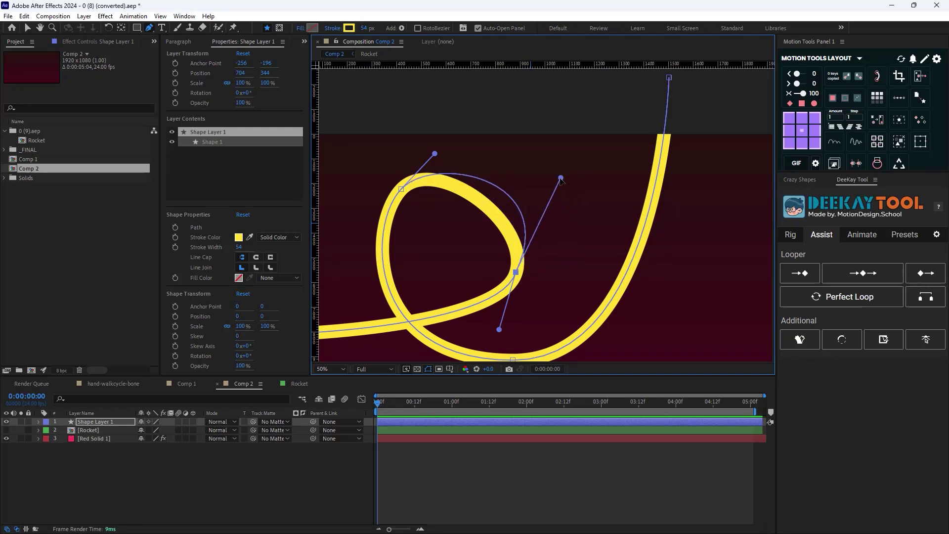
drag(561, 178, 560, 179)
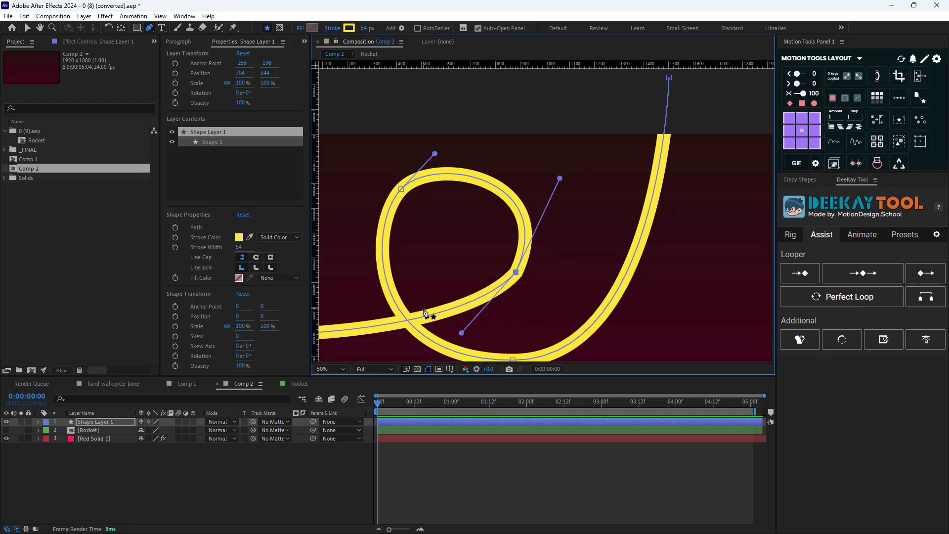
mouse_move(516, 272)
mouse_down()
mouse_move(581, 119)
mouse_move(603, 187)
mouse_move(524, 167)
mouse_move(568, 169)
mouse_up()
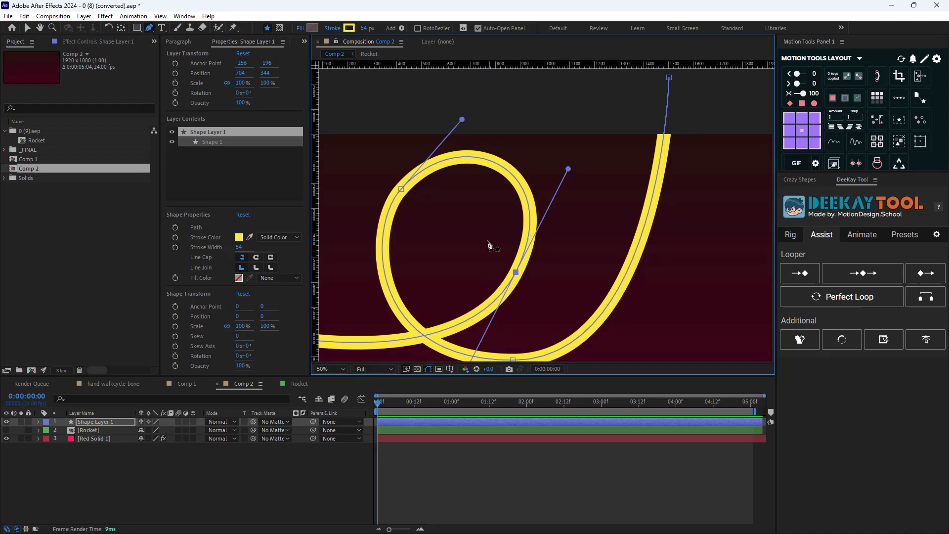
key(comma)
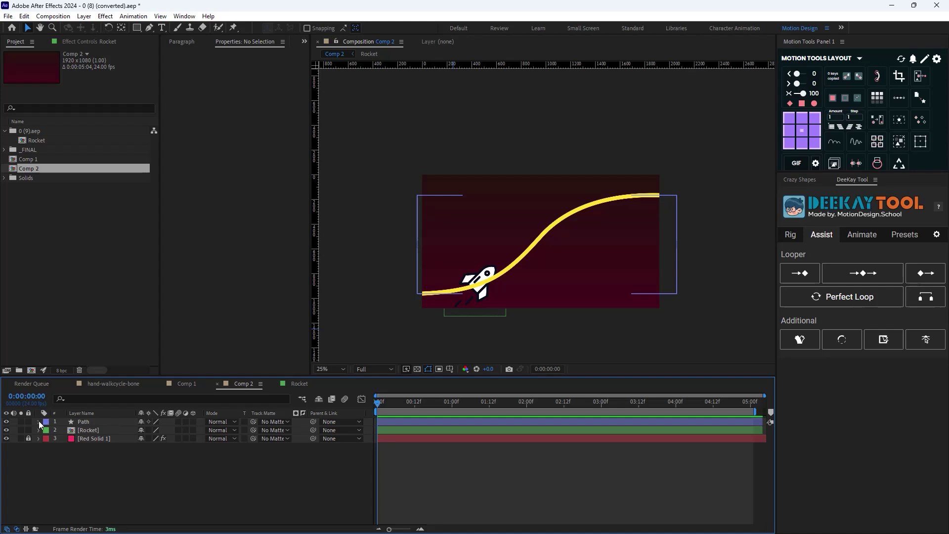
- Copy the Path property of the Path layer's Shape 1 > Path 1
click(39, 422)
click(67, 431)
click(47, 430)
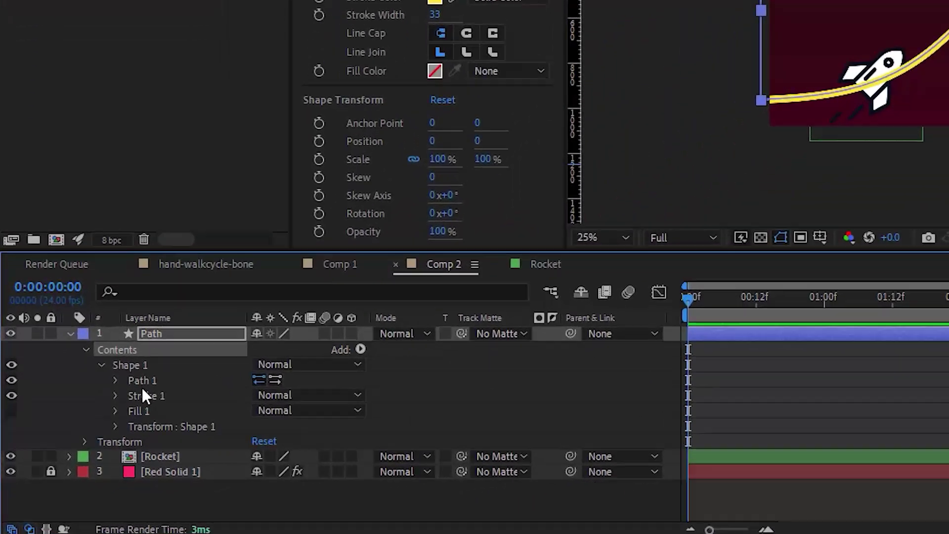
click(142, 382)
click(115, 380)
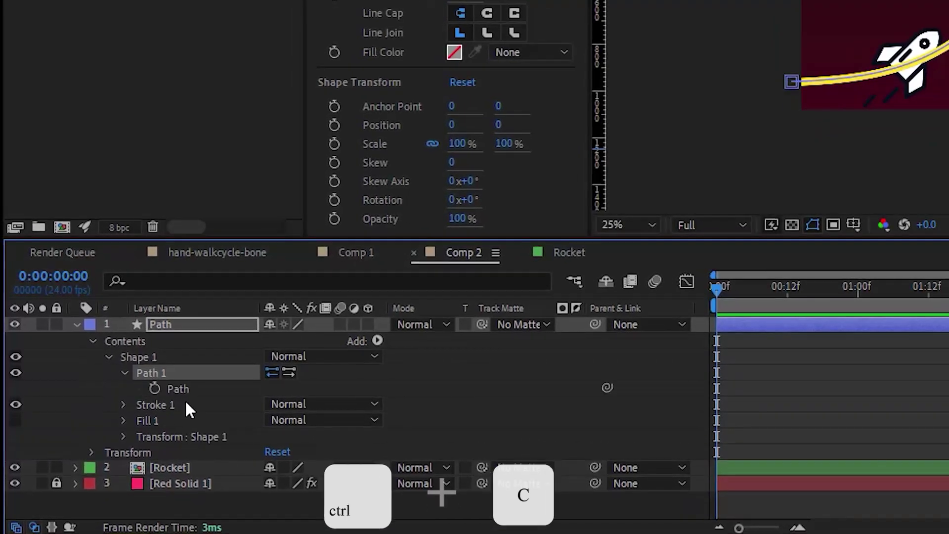
click(172, 396)
key(ctrl+c)
- Paste the path into the Rocket's Position and preview it flying the S-curve
click(176, 471)
key(p)
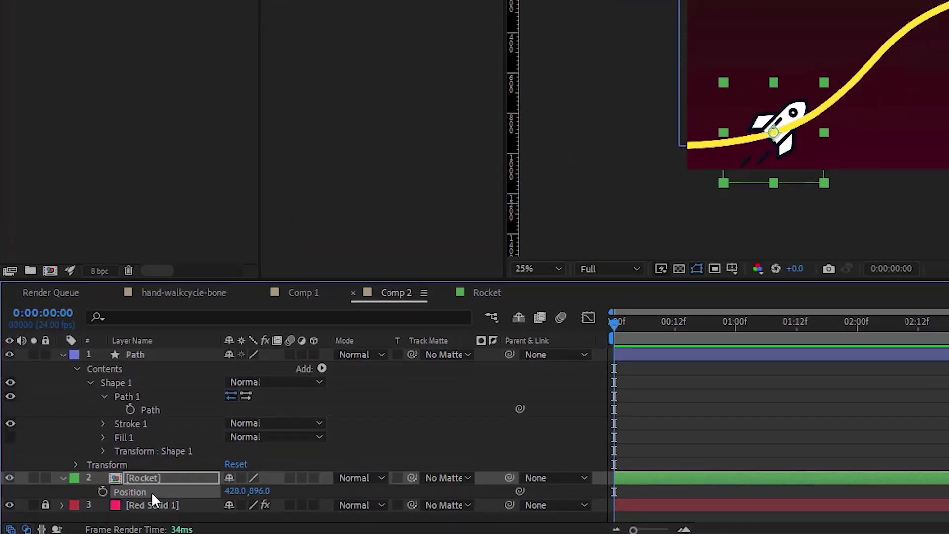
key(ctrl+v)
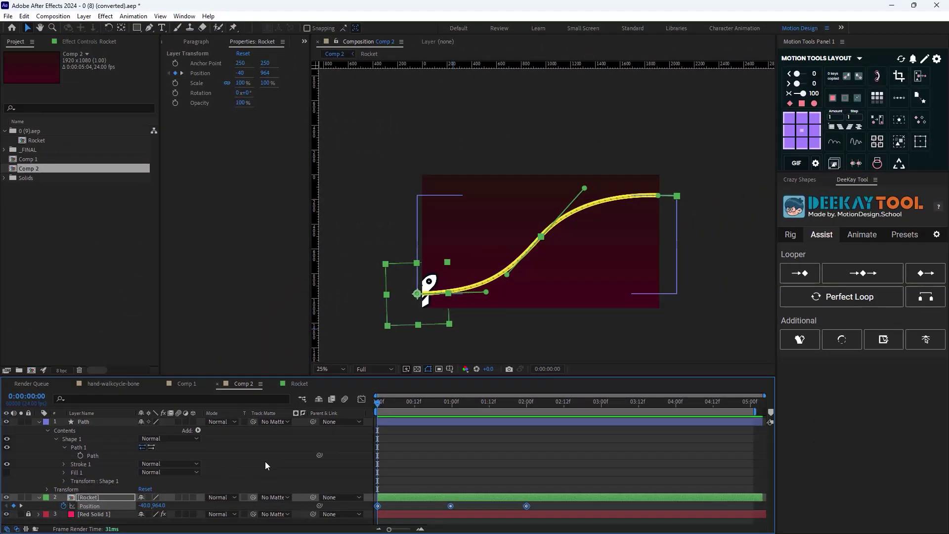
key(space)
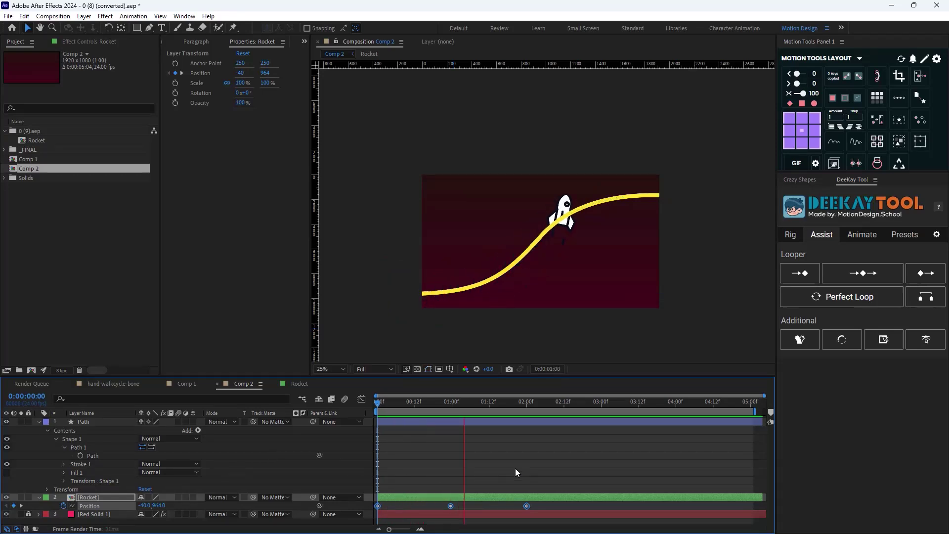
key(space)
key(ctrl+v)
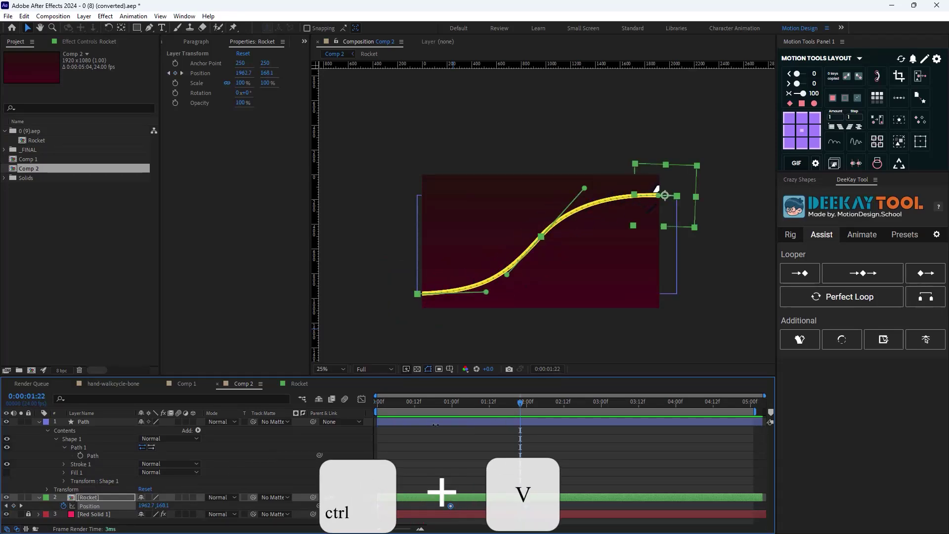
drag(515, 401, 355, 434)
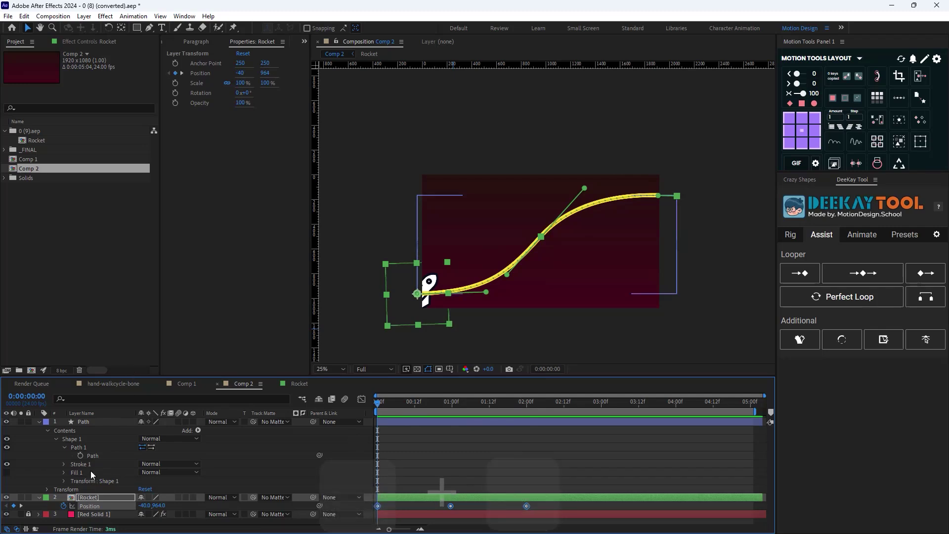
- Set the Rocket layer's Auto-Orient to Orient Along Path
click(85, 16)
mouse_move(198, 134)
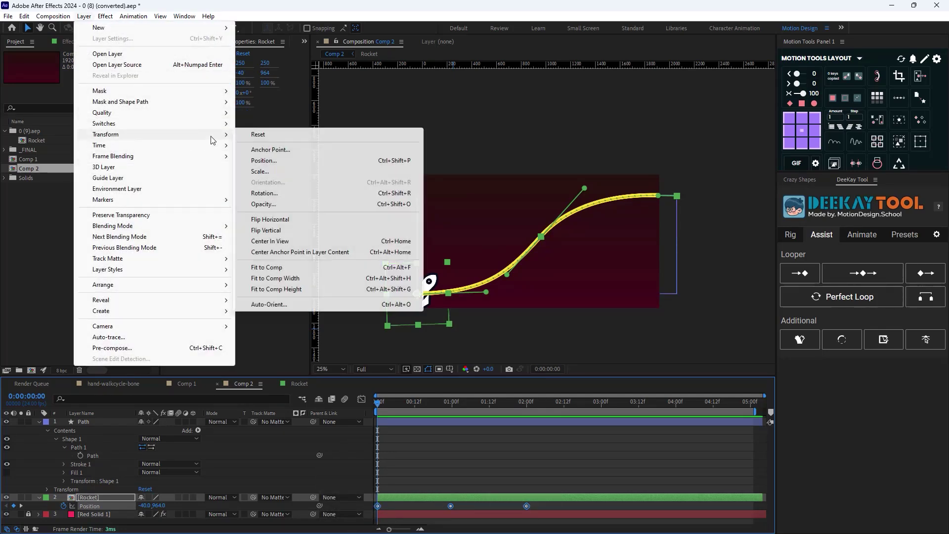
click(307, 305)
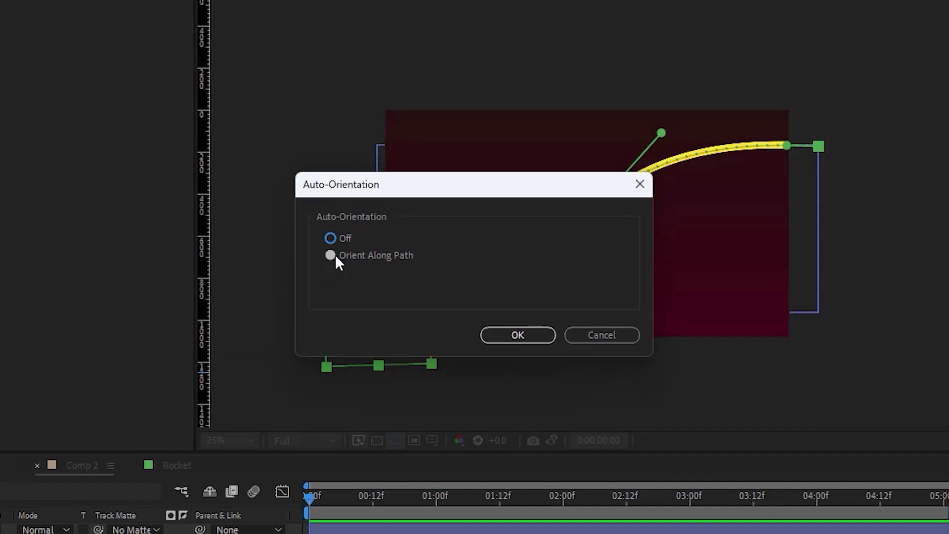
click(331, 255)
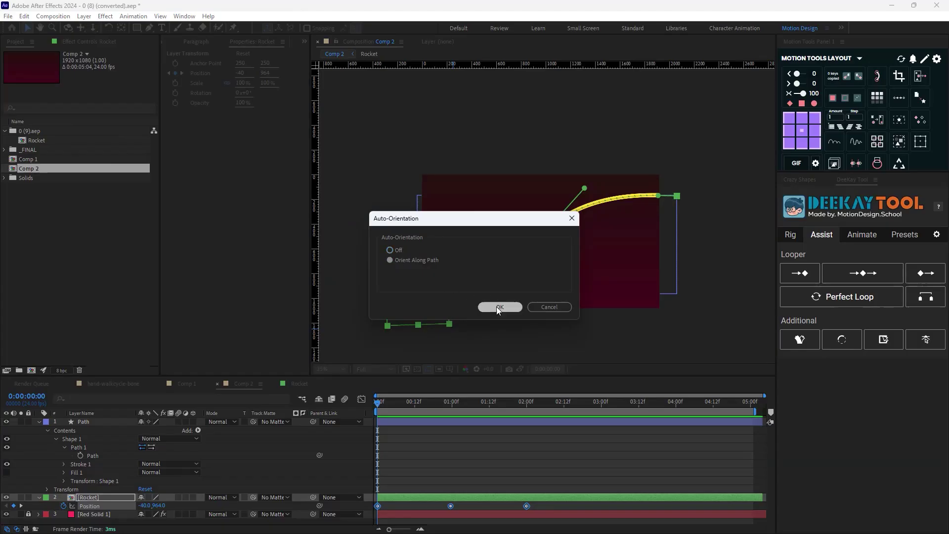
click(500, 307)
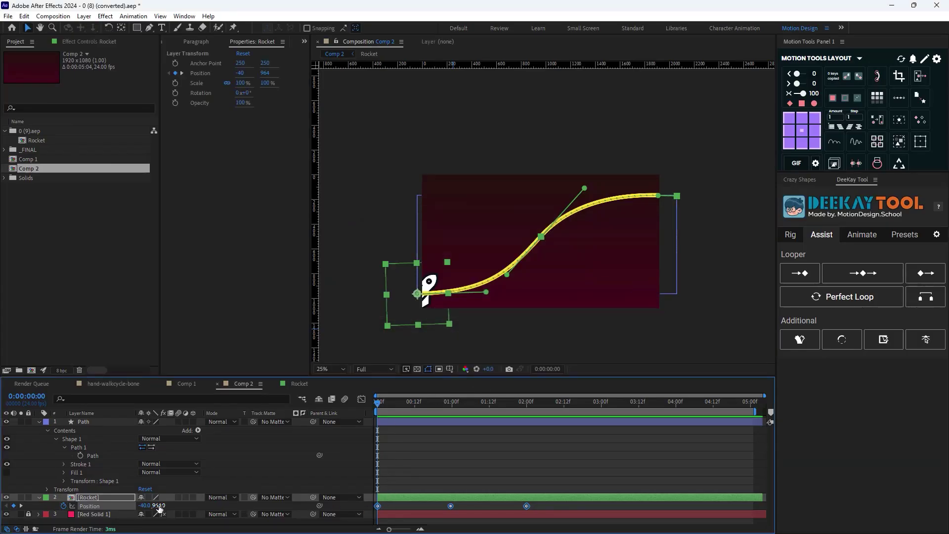
- Rotate the rocket about 41° so its nose follows the path, and preview
drag(155, 507, 172, 506)
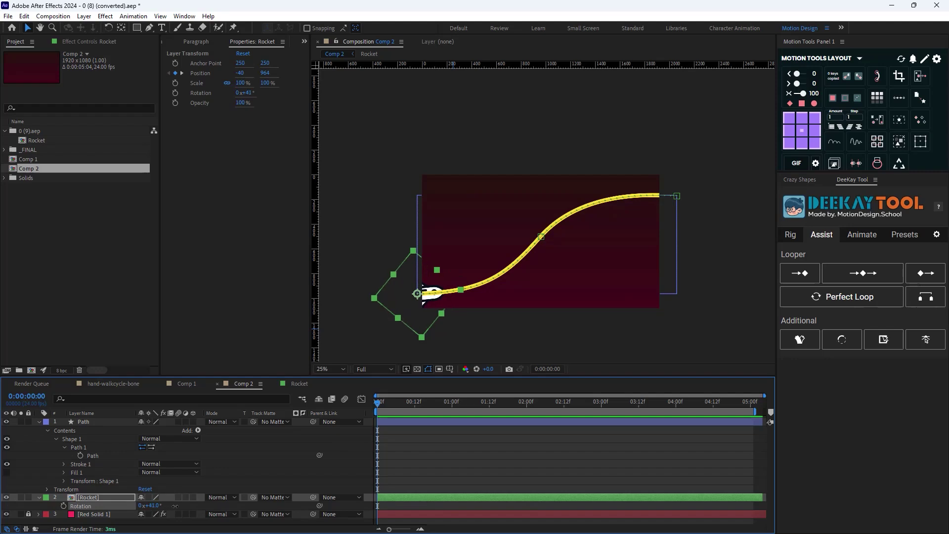
key(space)
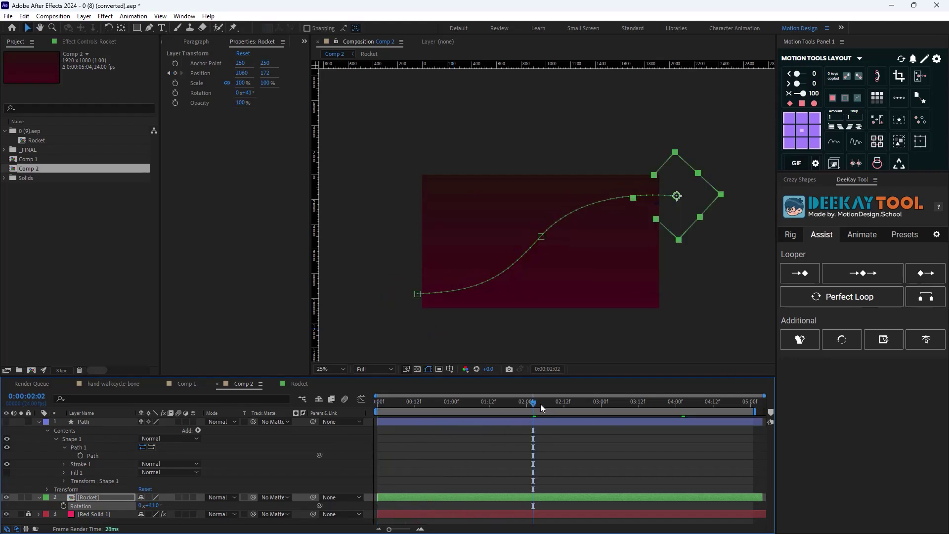
click(534, 405)
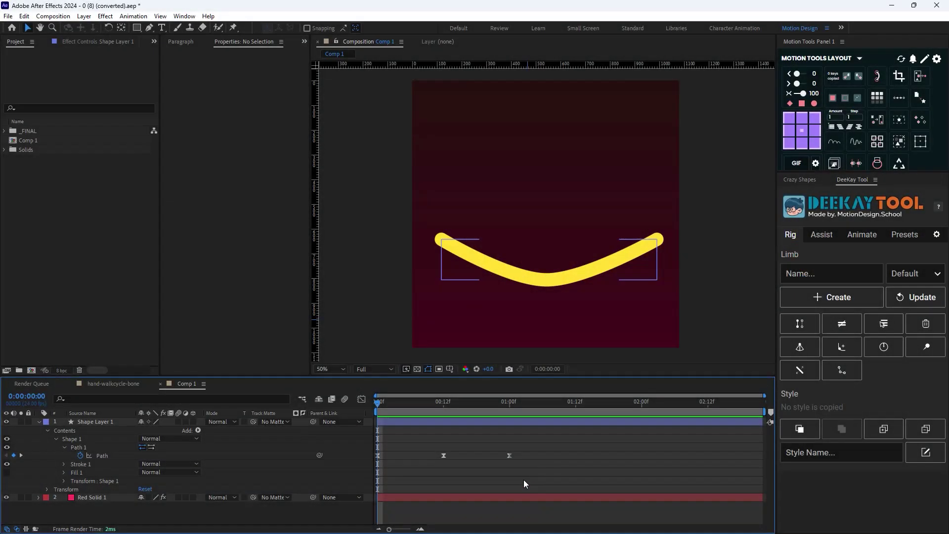
- Play and stop Comp 1's yellow curve animation twice to review its path morphing
key(space)
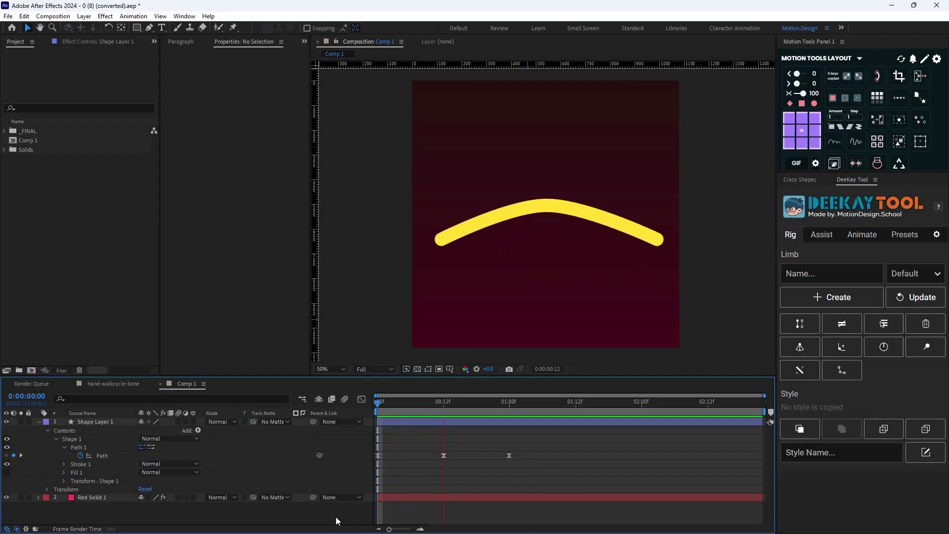
key(space)
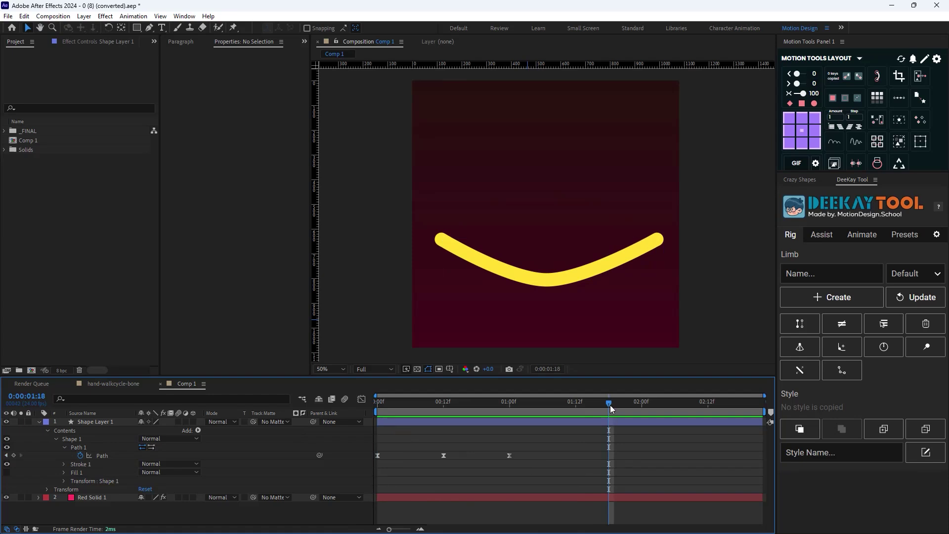
key(space)
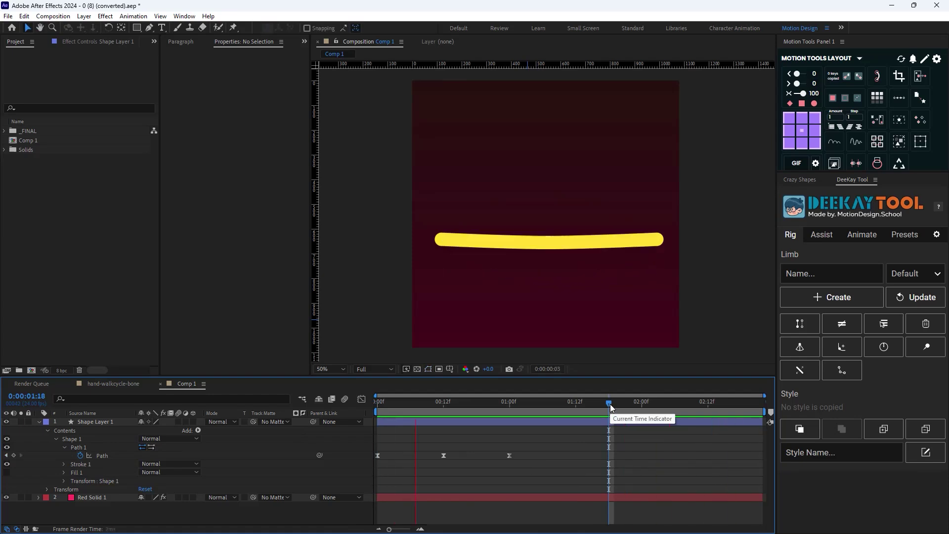
key(space)
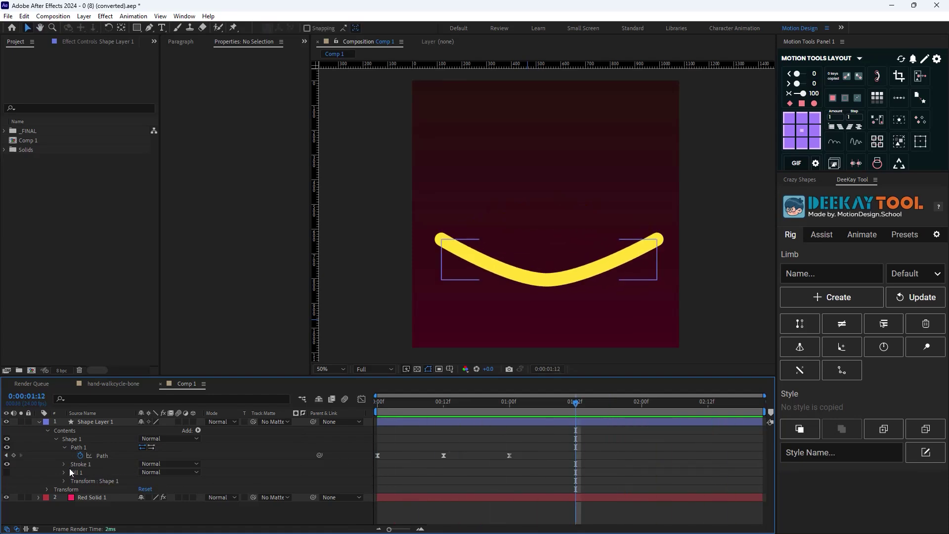